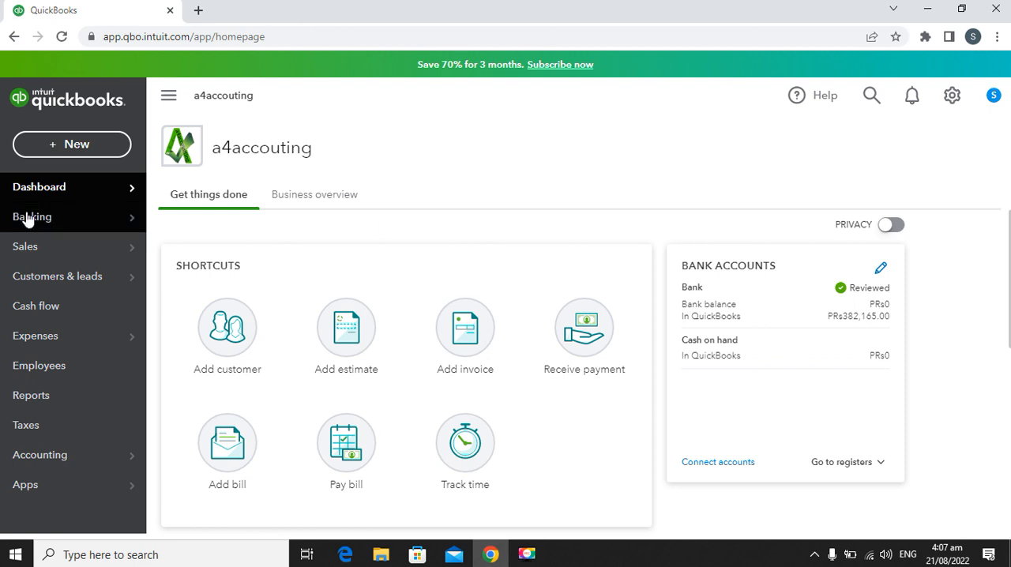
left_click(71, 146)
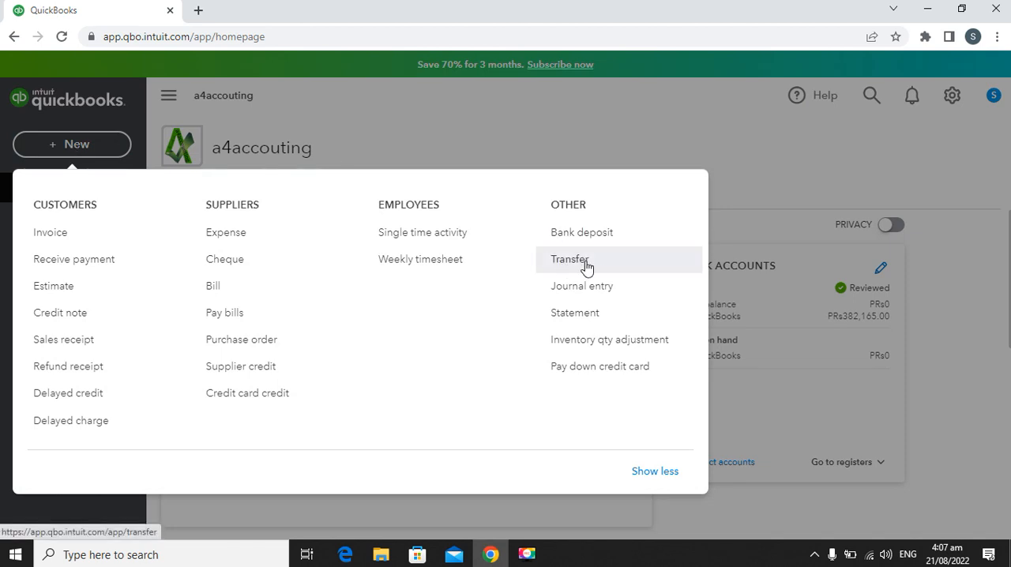
left_click(585, 267)
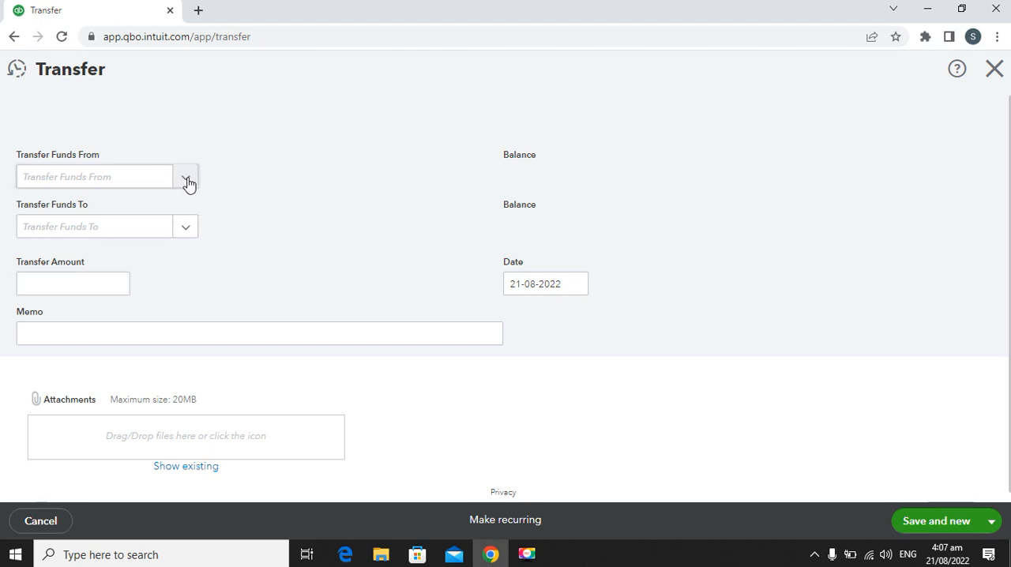
left_click(187, 181)
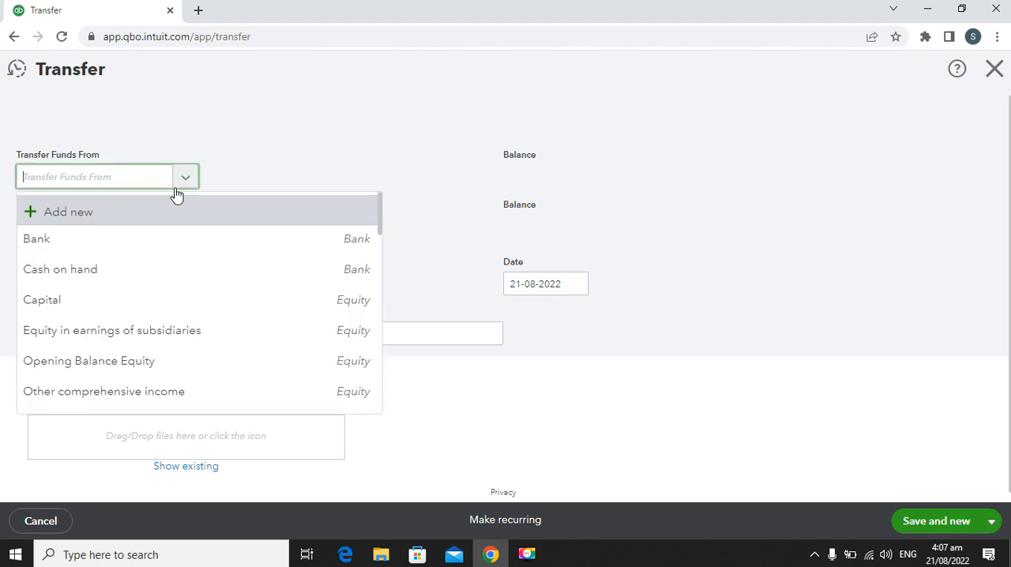
left_click(124, 251)
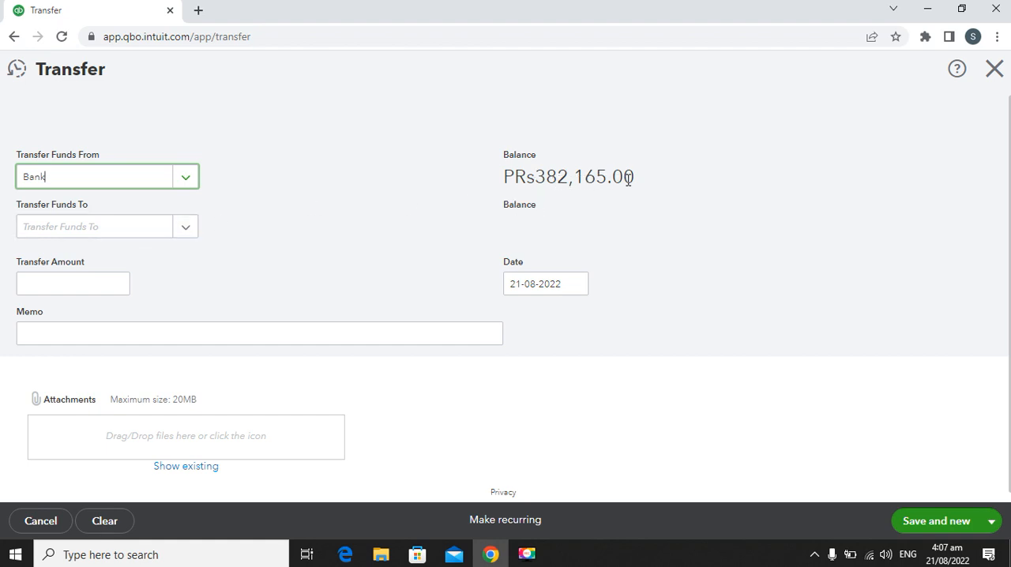
left_click(187, 227)
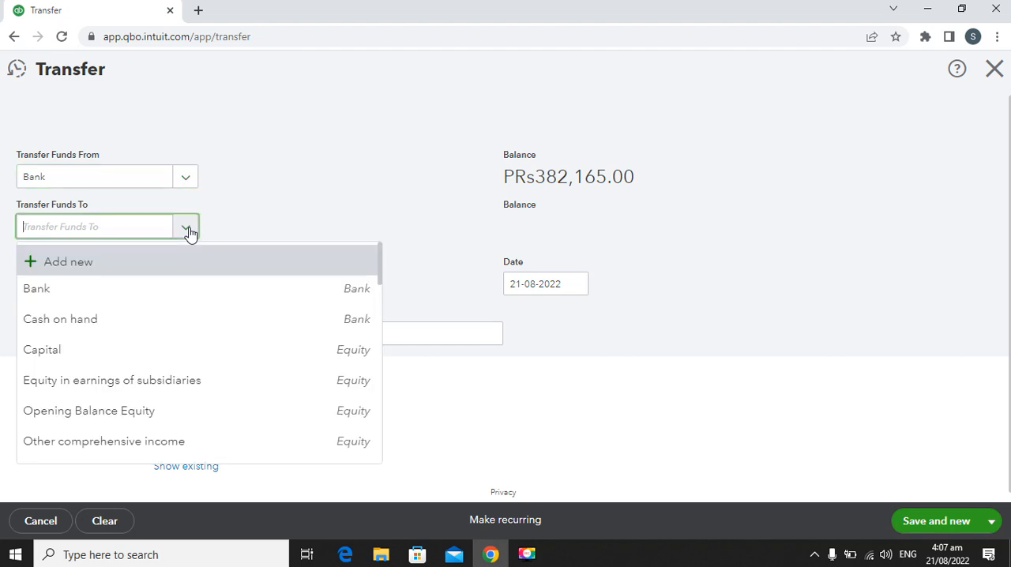
left_click(100, 327)
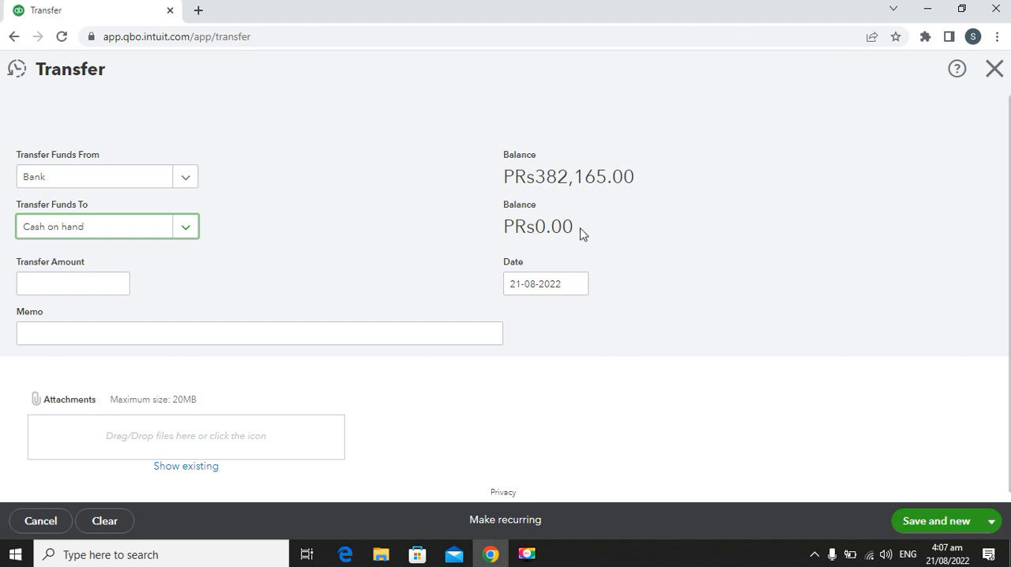
left_click(75, 287)
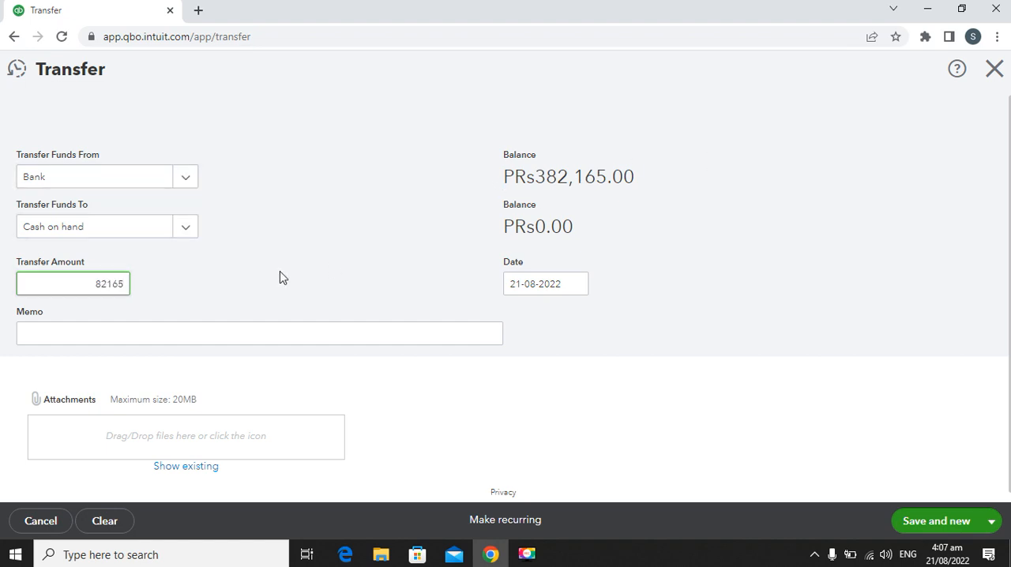
left_click(206, 304)
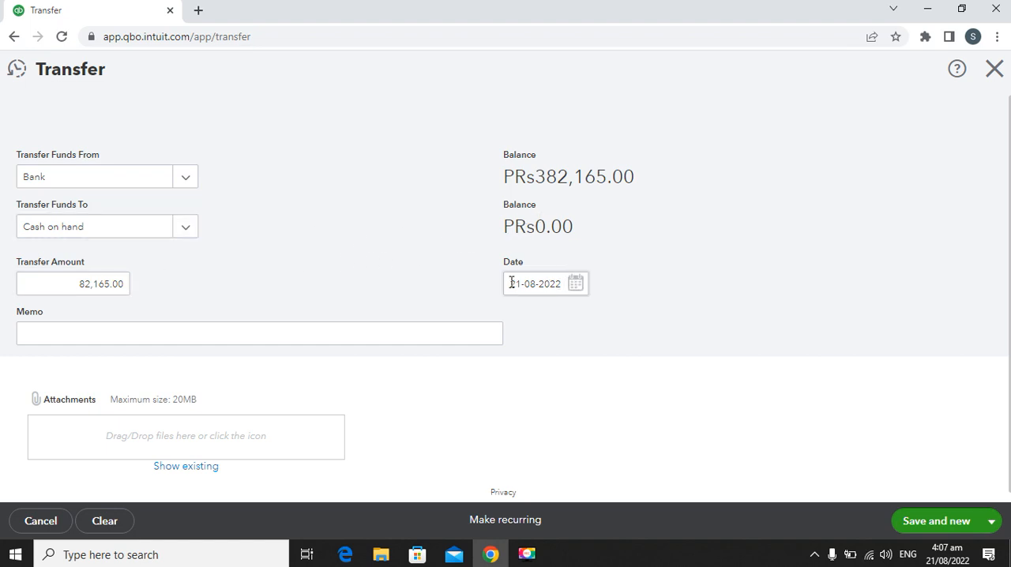
scroll(543, 278, "down", 1)
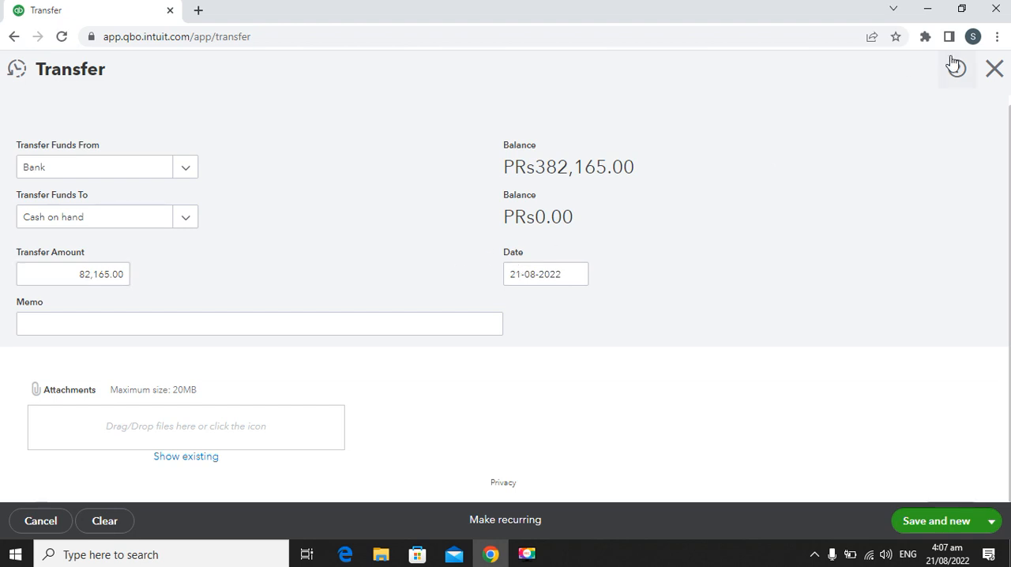
left_click(993, 70)
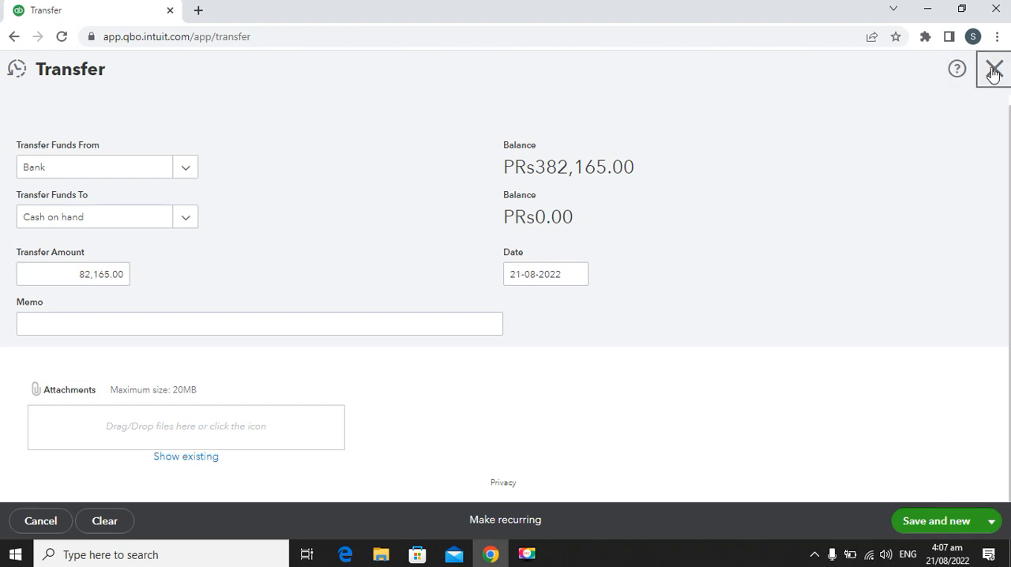
left_click(584, 316)
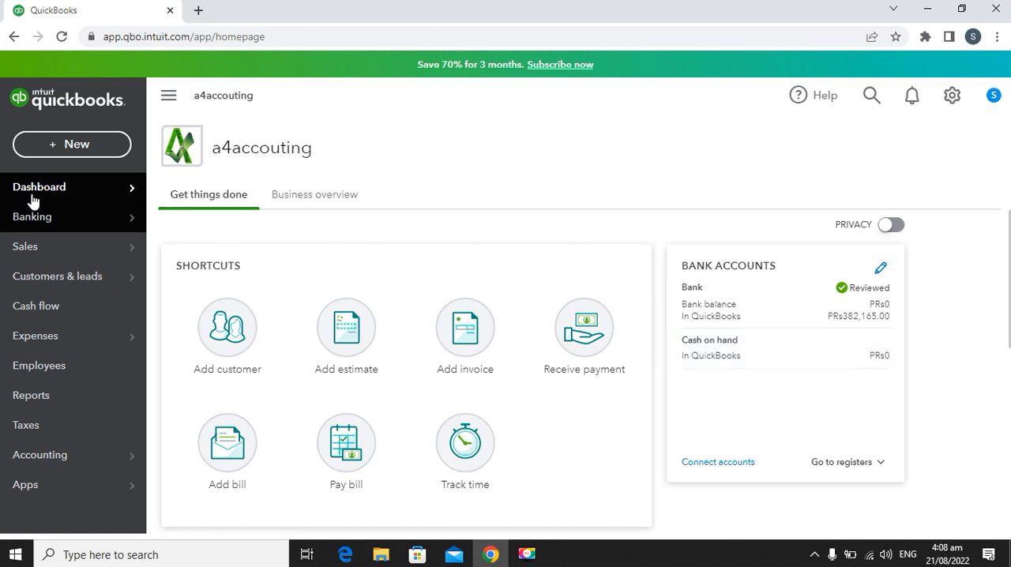
Step: Start a new funds transfer from the Bank account to the Cash on hand account
left_click(66, 148)
left_click(570, 261)
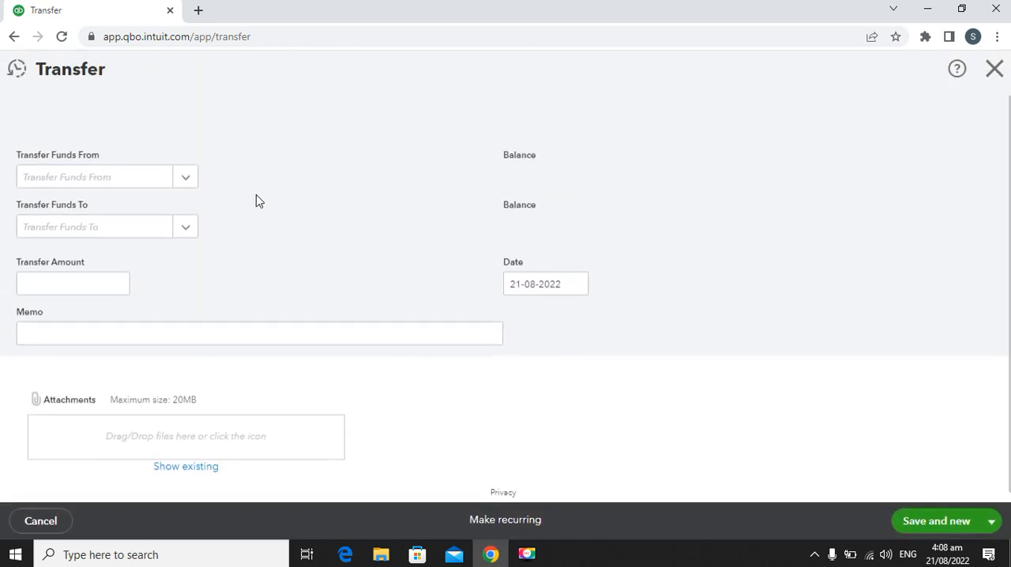
left_click(187, 180)
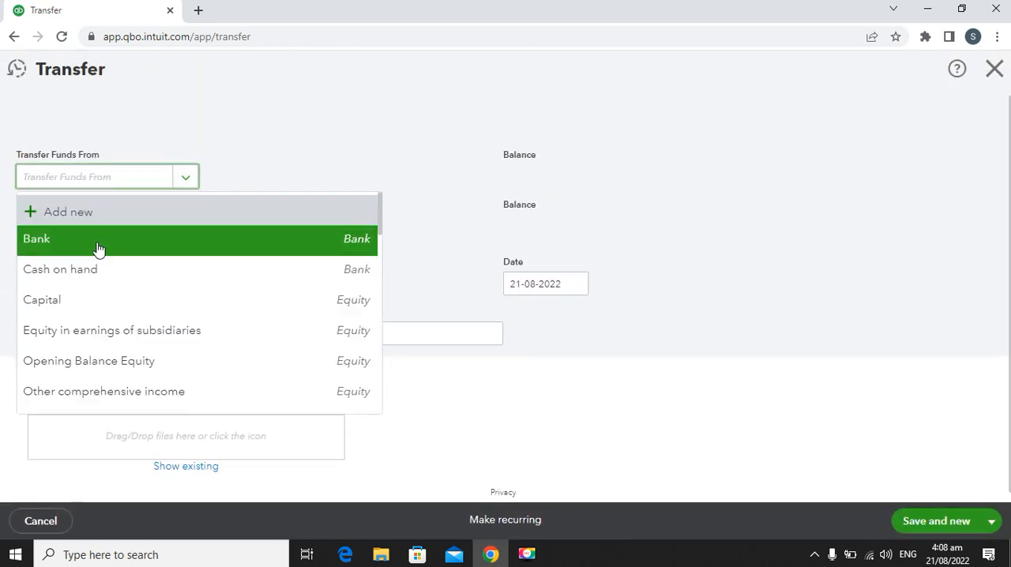
left_click(97, 234)
left_click(188, 227)
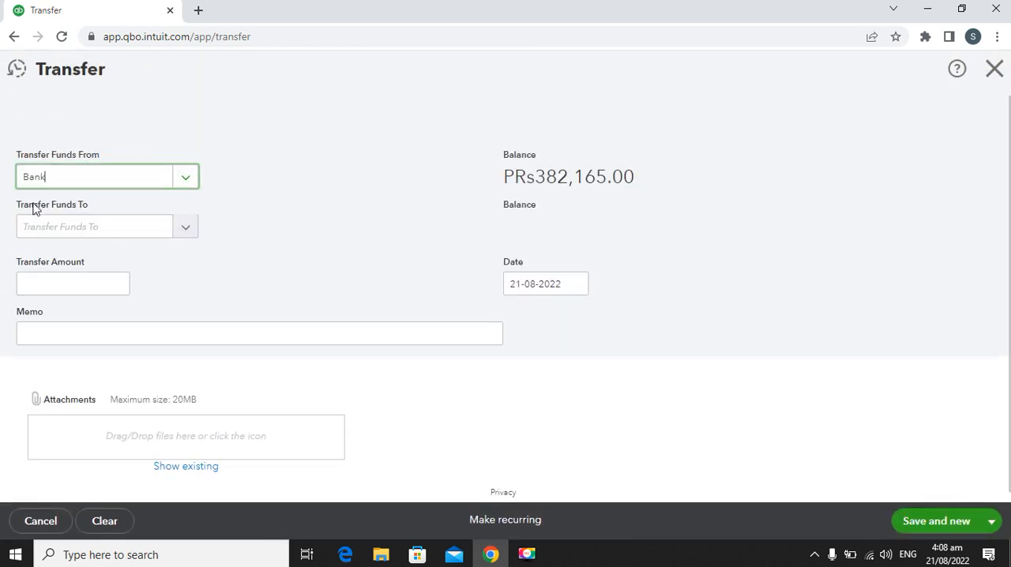
left_click(86, 322)
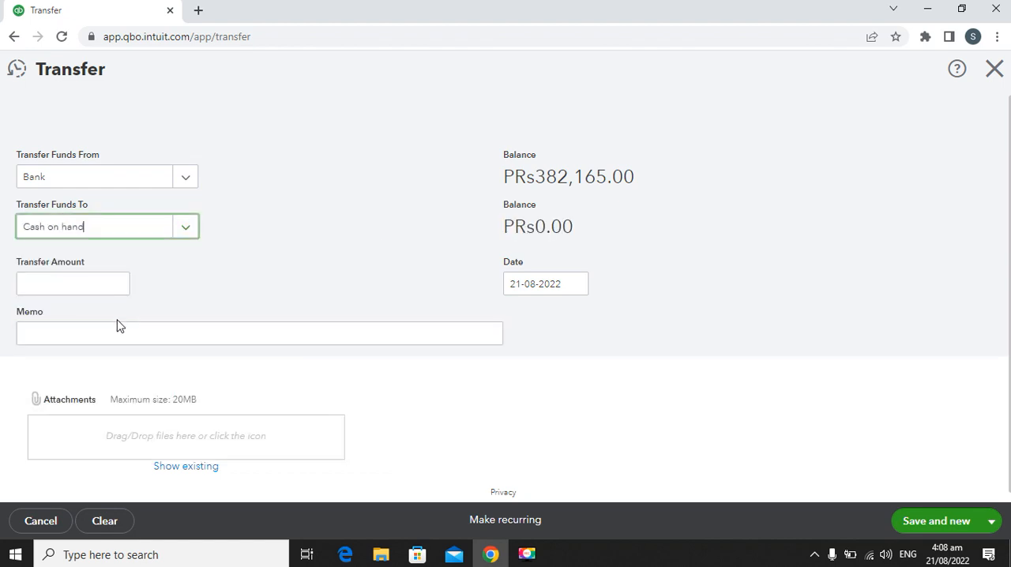
Step: Set the transfer amount to 82,165.00, then save and close the transfer
left_click(62, 280)
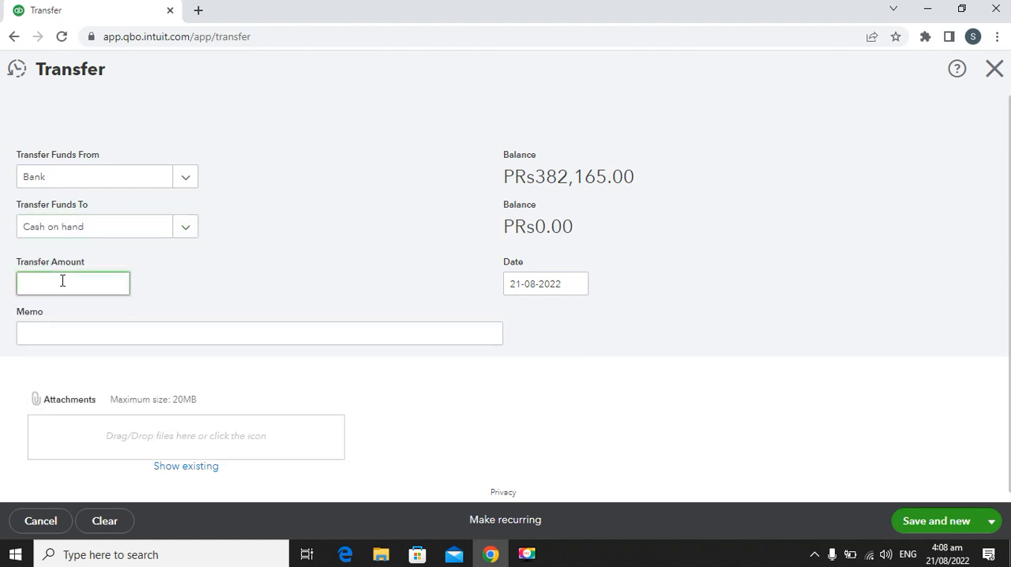
type("82165")
key("Return")
scroll(491, 403, "down", 1)
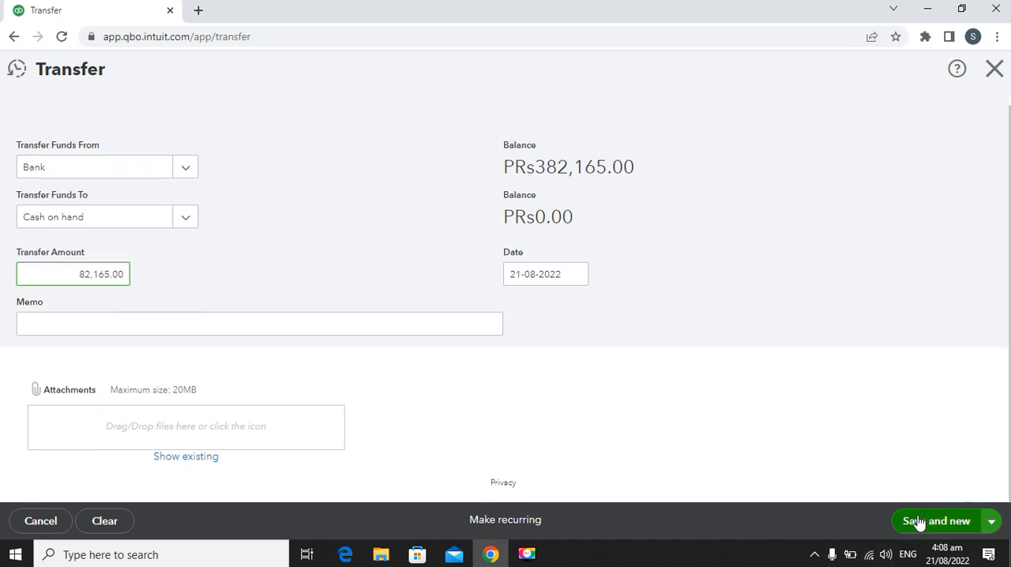
left_click(989, 522)
left_click(950, 495)
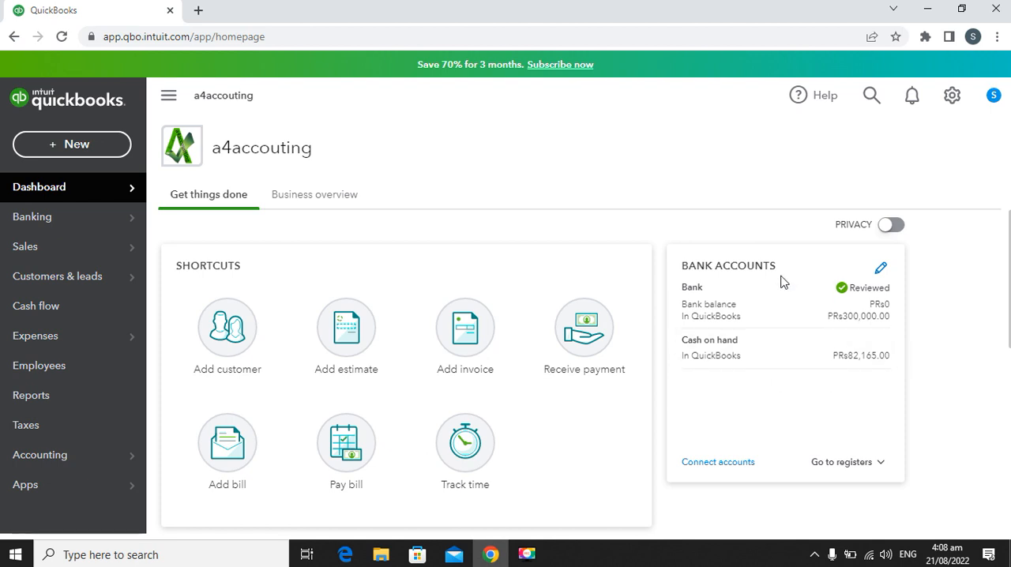
left_click(54, 147)
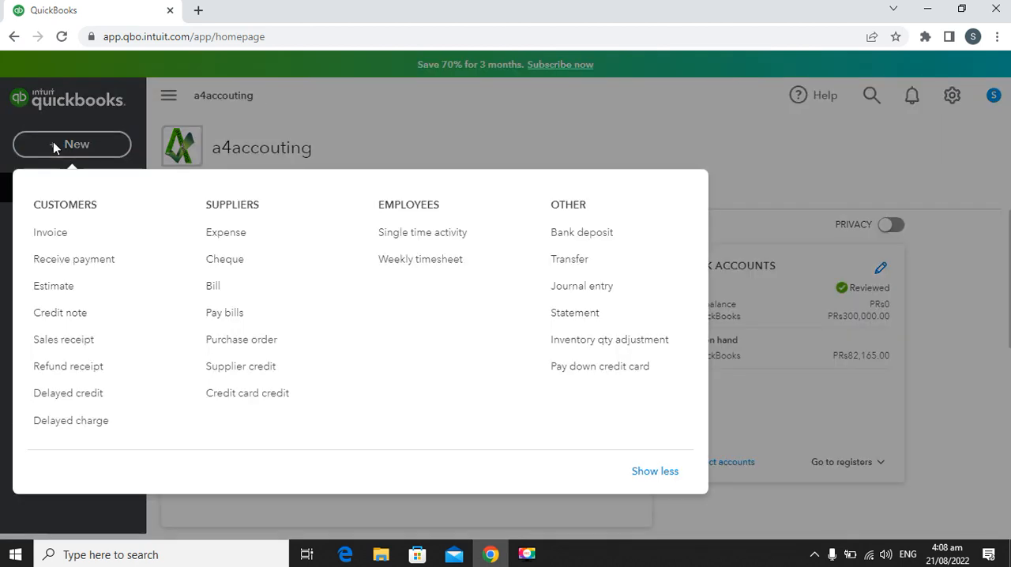
left_click(563, 261)
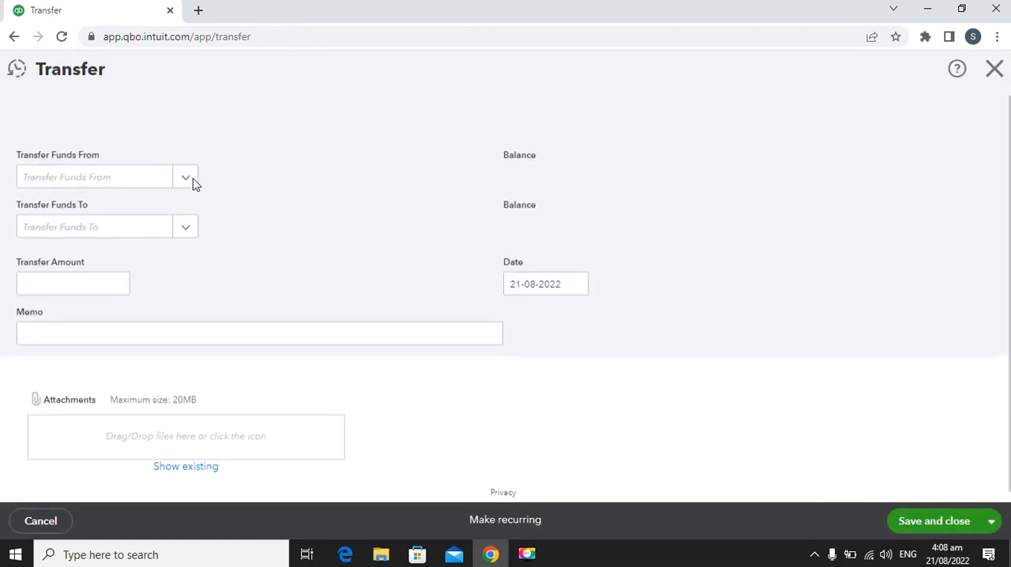
left_click(187, 183)
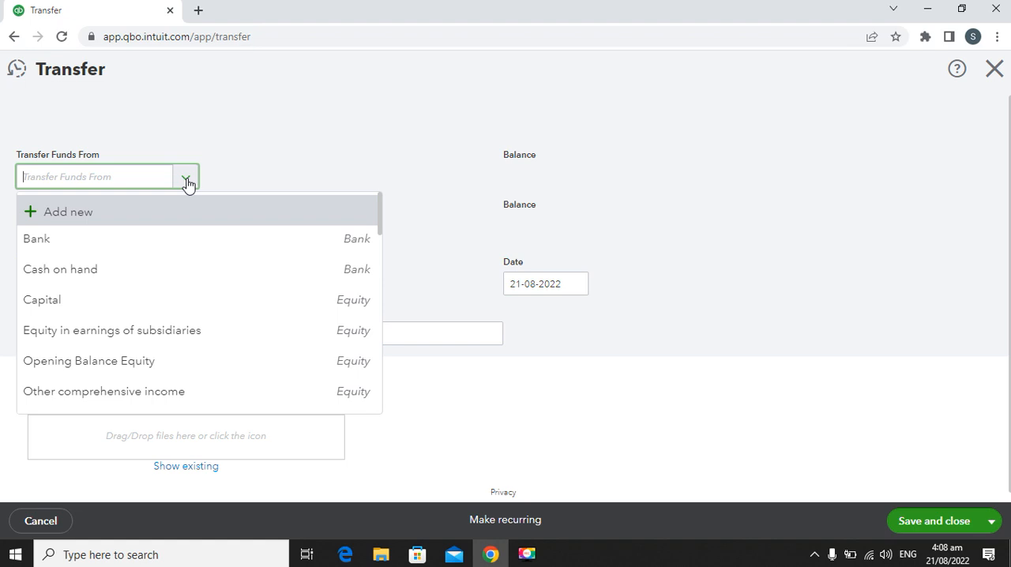
left_click(120, 270)
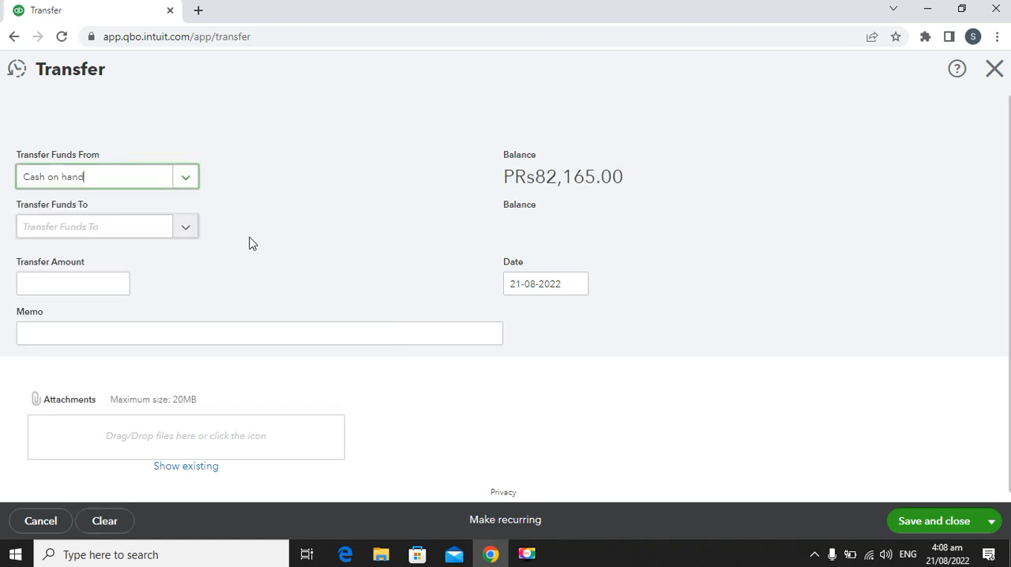
left_click(187, 229)
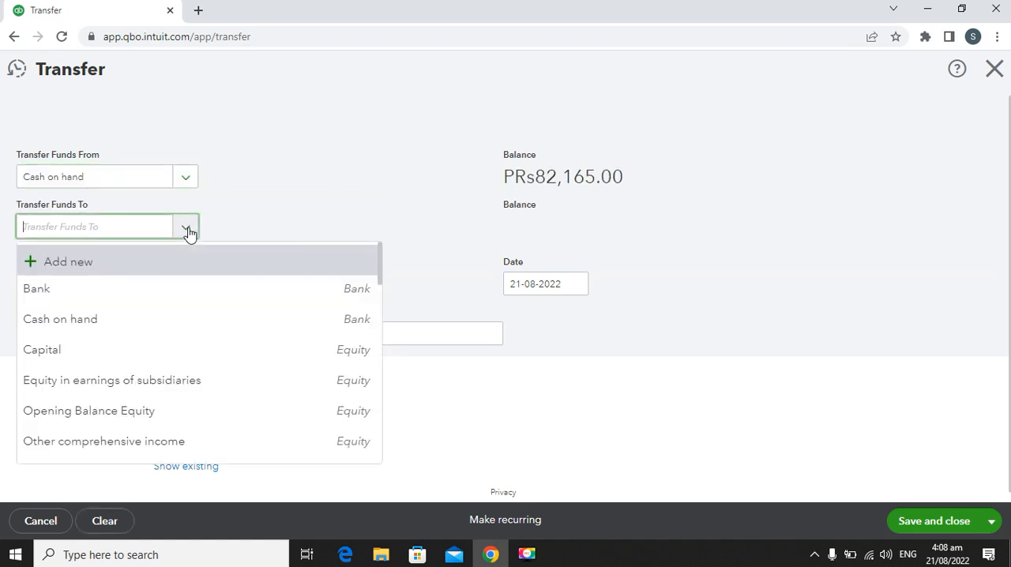
left_click(136, 293)
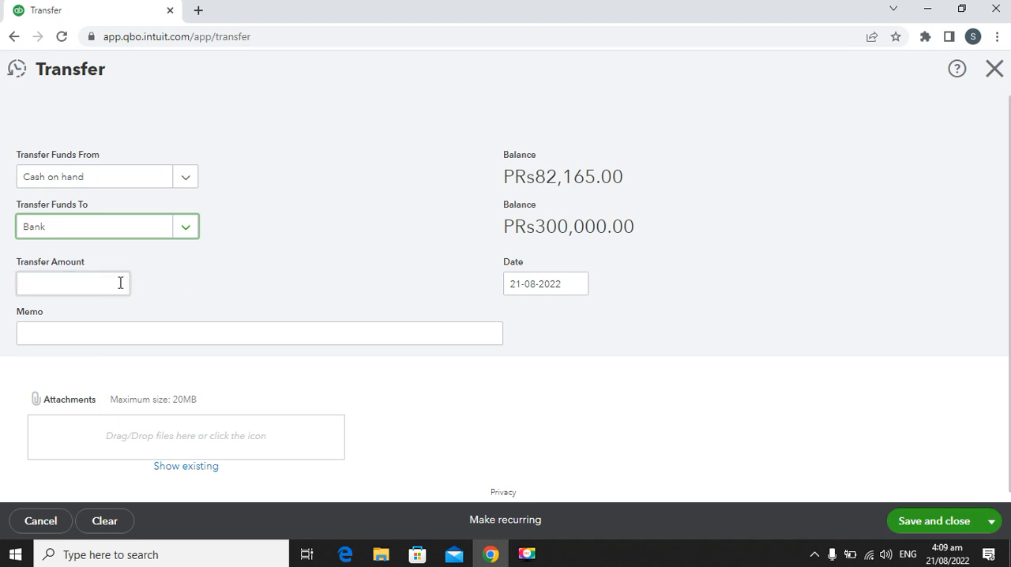
left_click(94, 284)
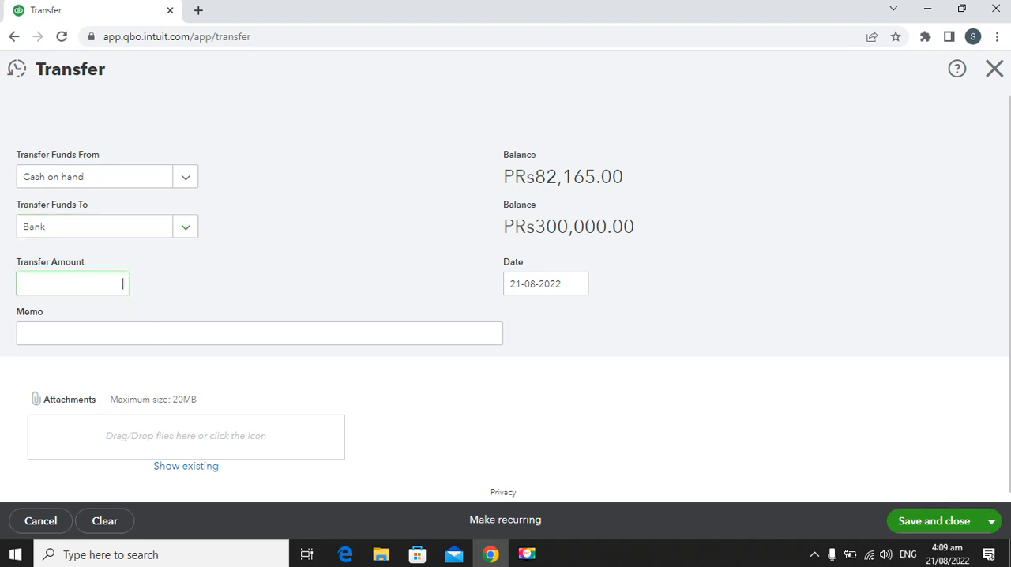
left_click(992, 72)
left_click(596, 325)
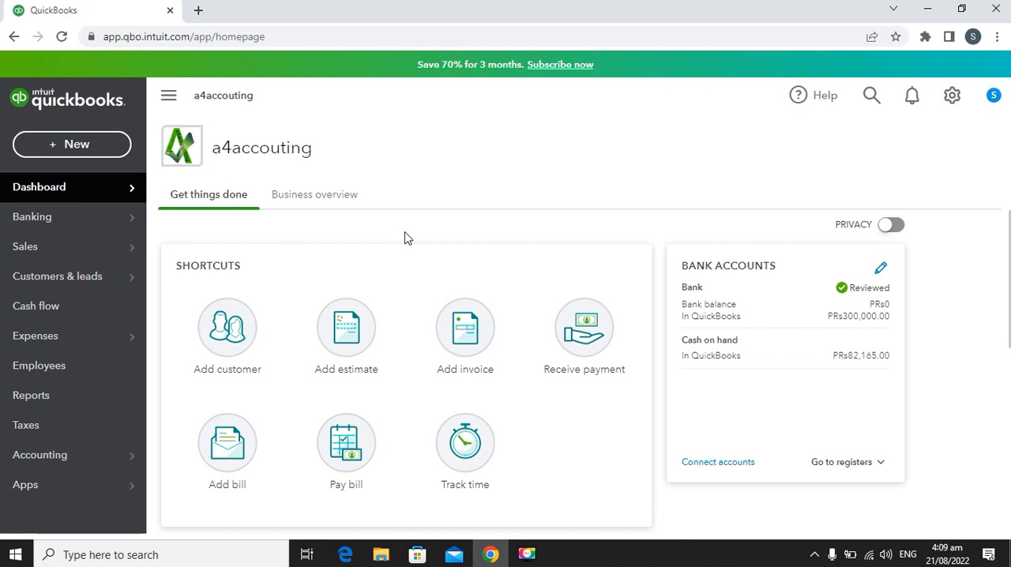
Step: Open a new journal entry and check its journal date, journal number and import option
left_click(76, 147)
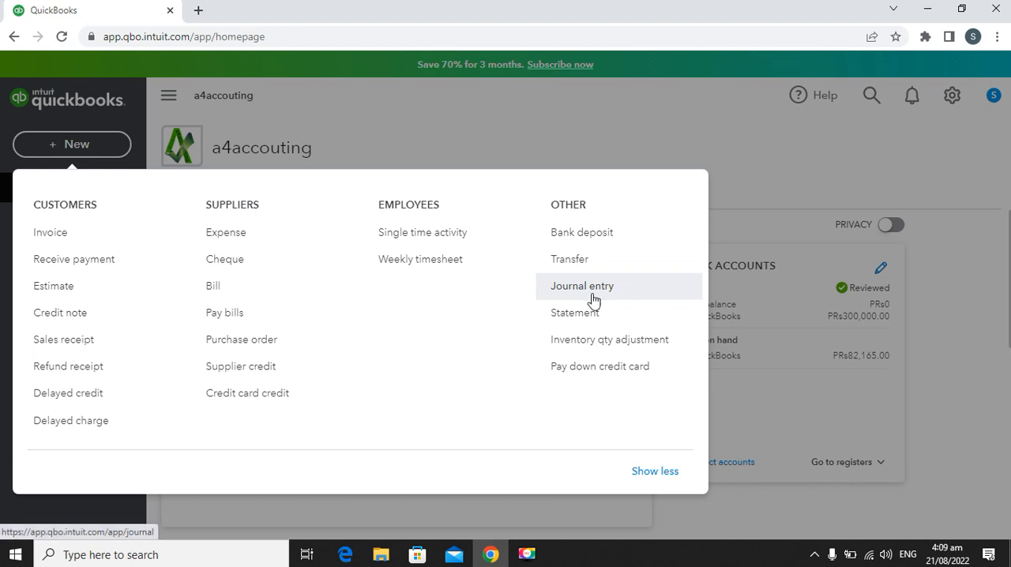
left_click(600, 298)
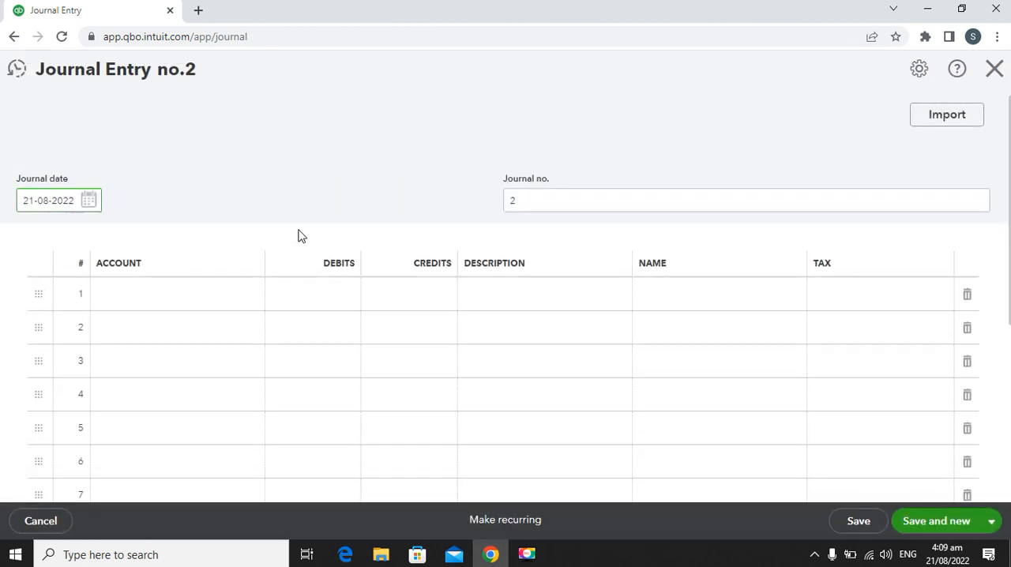
left_click(40, 201)
left_click(506, 201)
left_click_drag(506, 200, 519, 205)
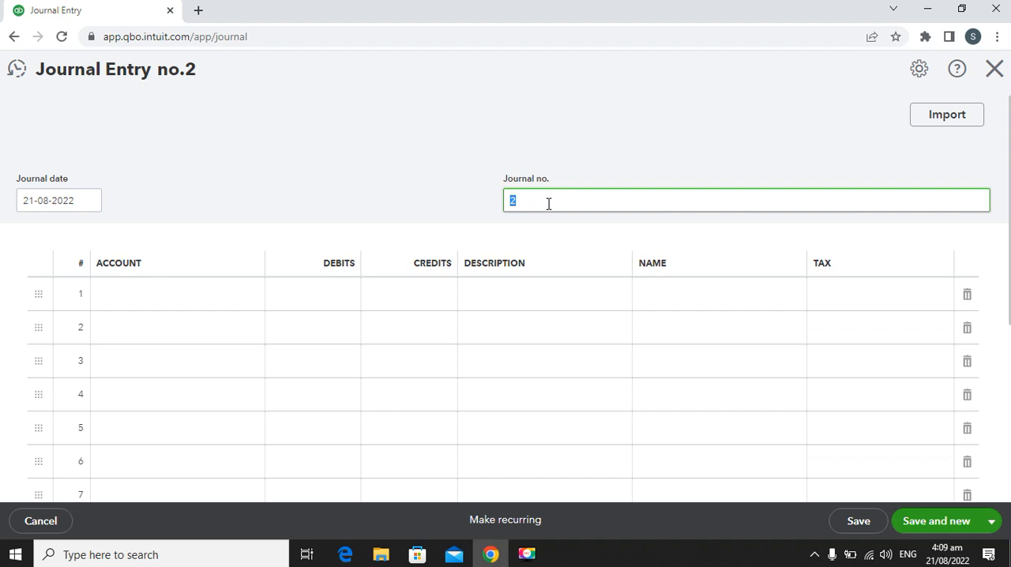
mouse_move(949, 120)
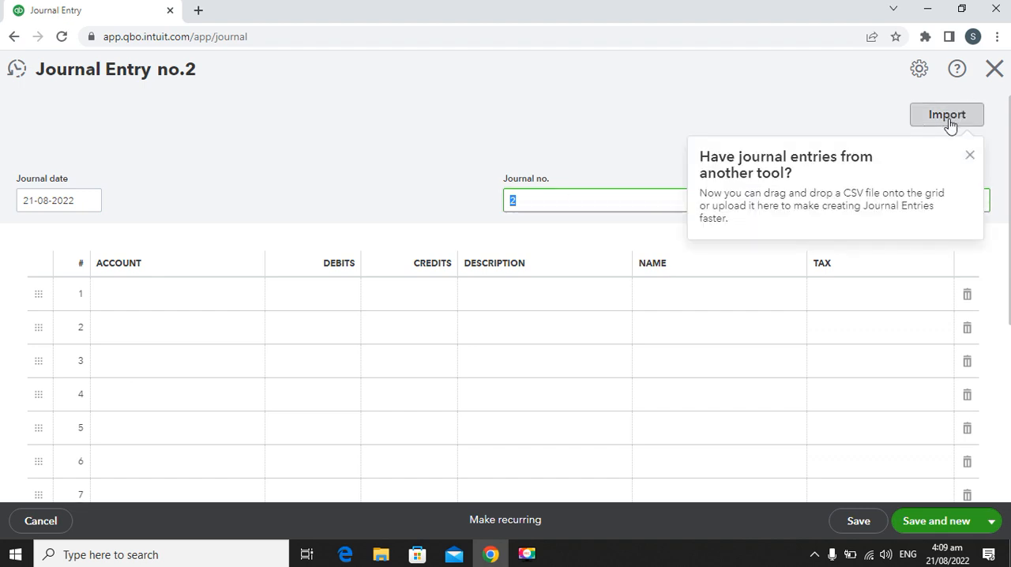
Step: Set the first journal line to the Depreciation account with a debit of 5,000.00
left_click(146, 293)
left_click(259, 299)
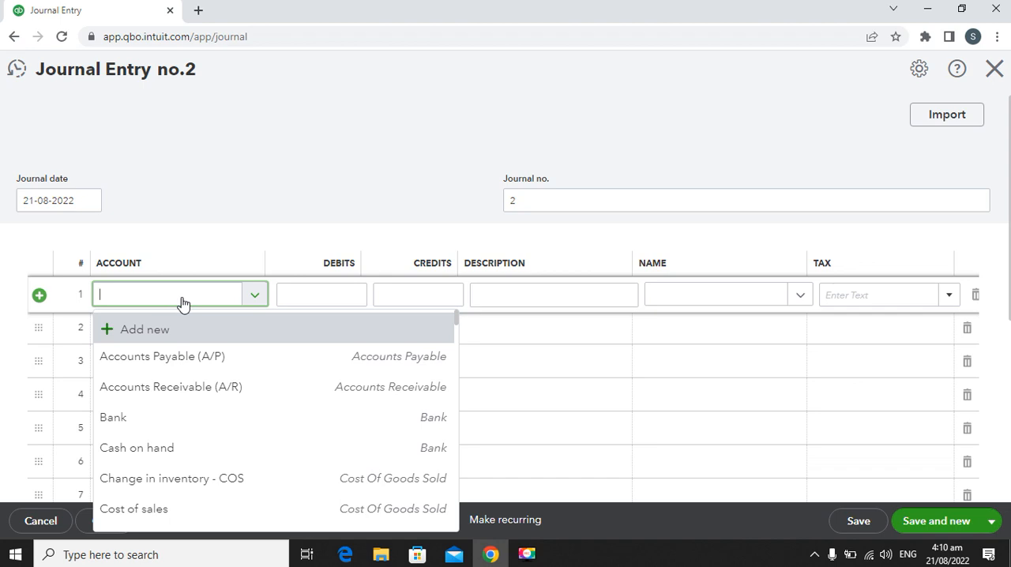
type("de")
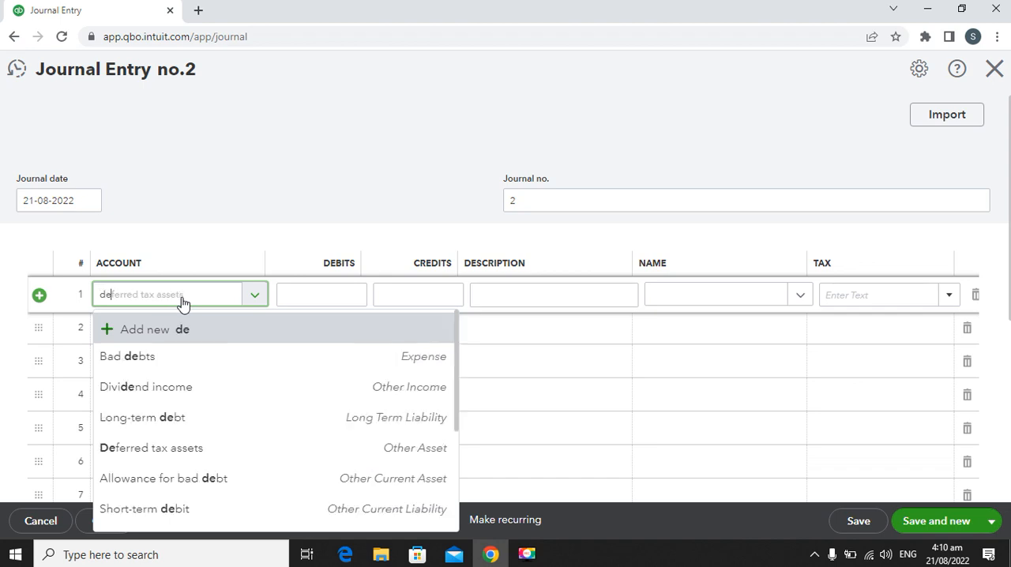
type("pre")
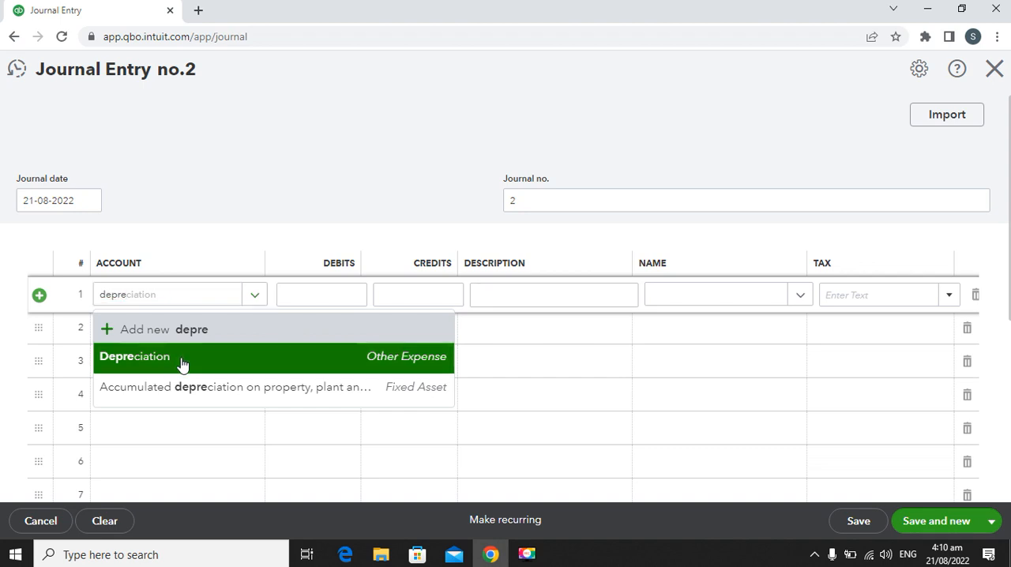
left_click(181, 360)
left_click(321, 297)
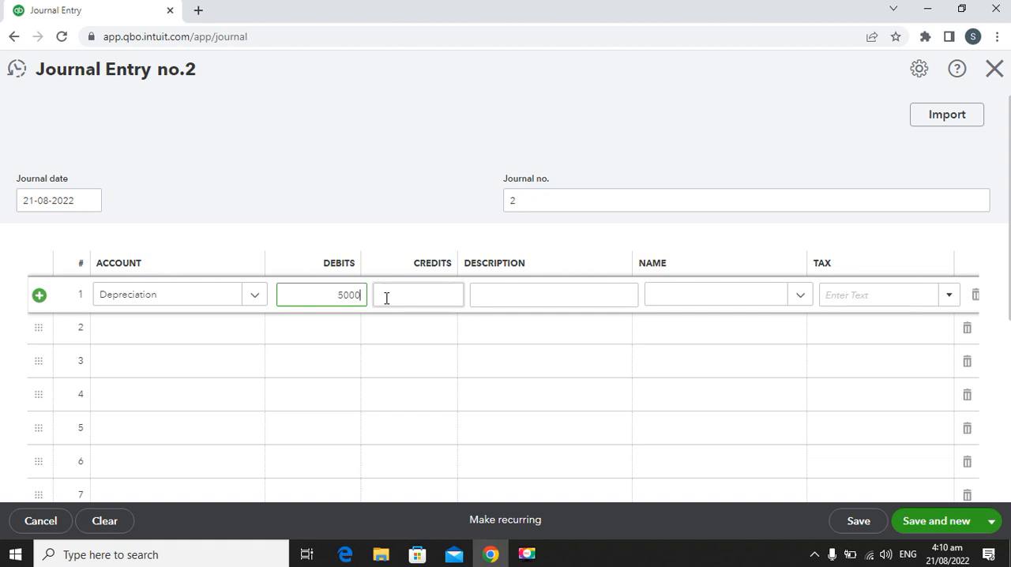
left_click(510, 301)
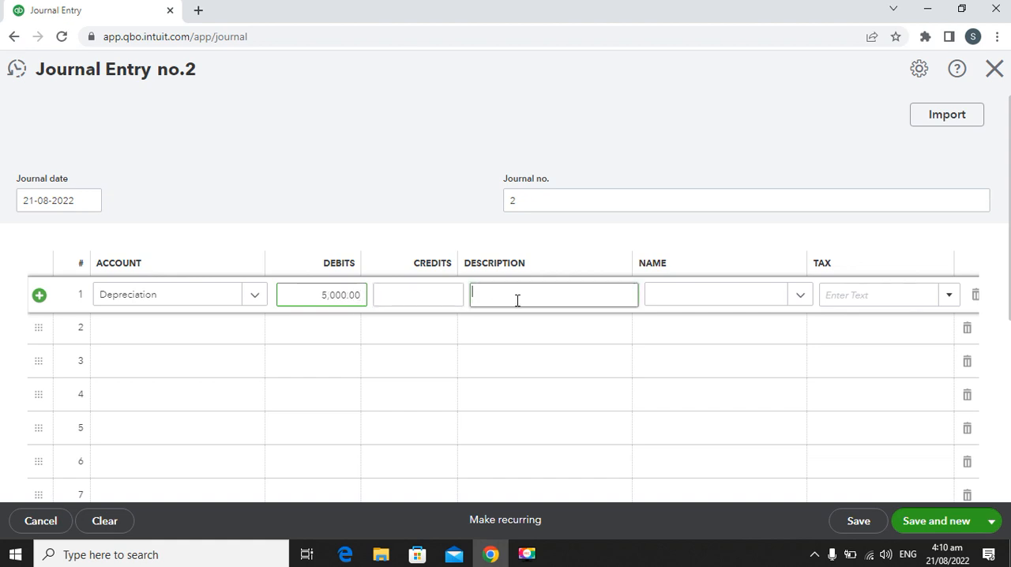
Step: Enter the description "Depreciation on furniture" on the first journal line, leaving its name field empty
left_click(713, 305)
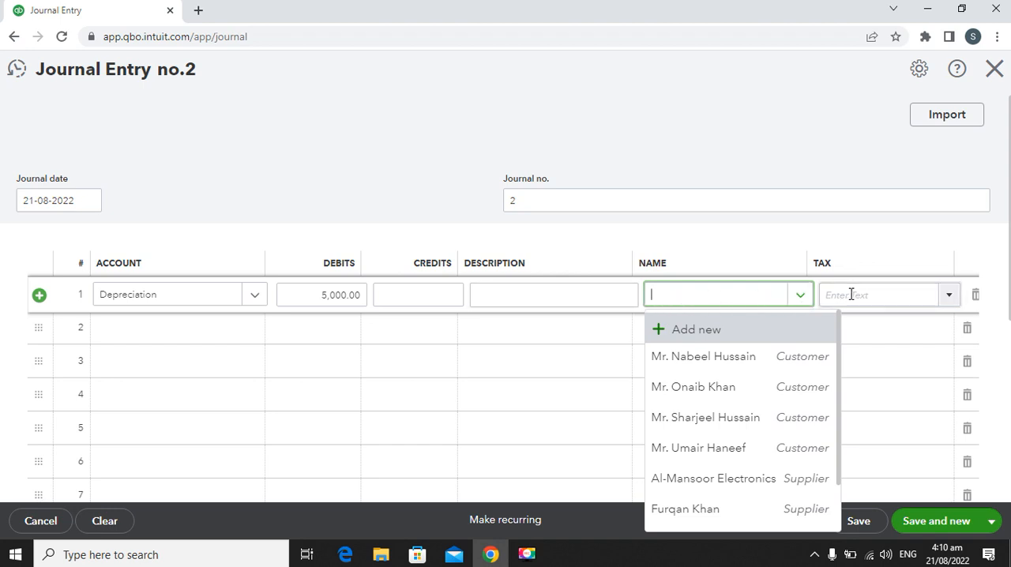
left_click(504, 297)
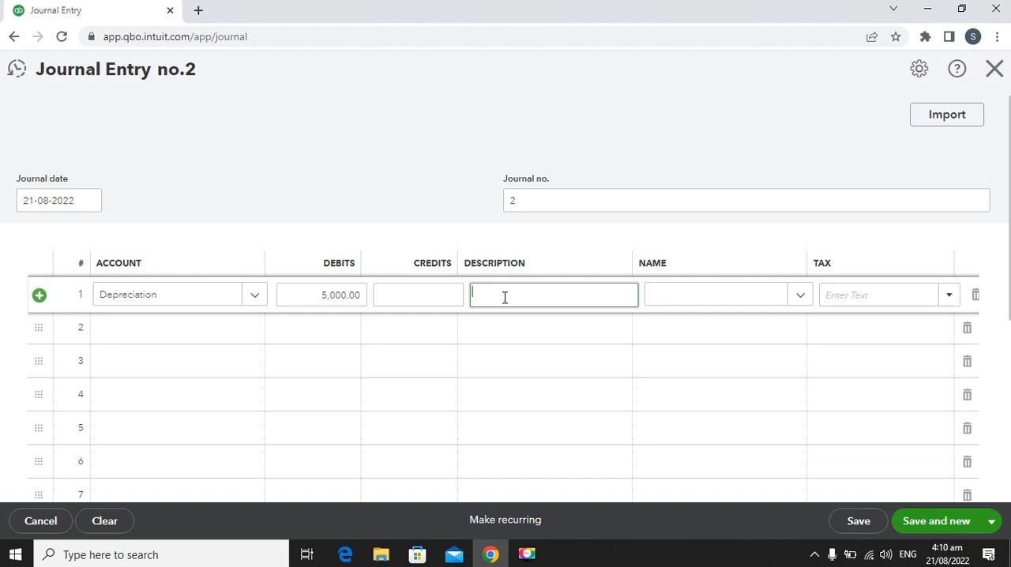
type("DE")
type("precia")
type("tion")
left_click(484, 292)
key("BackSpace")
type("e")
key("End")
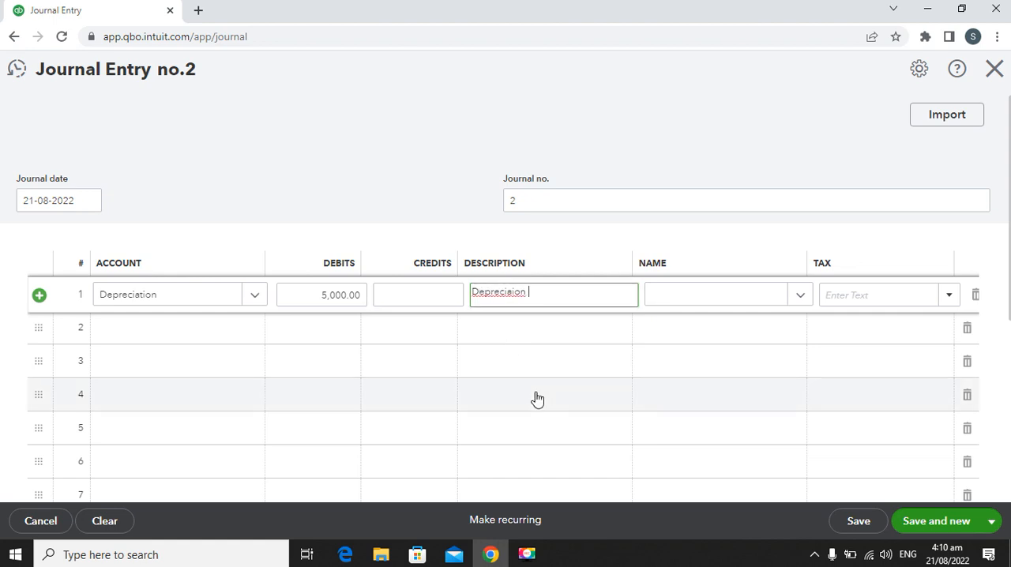
right_click(497, 292)
left_click(544, 298)
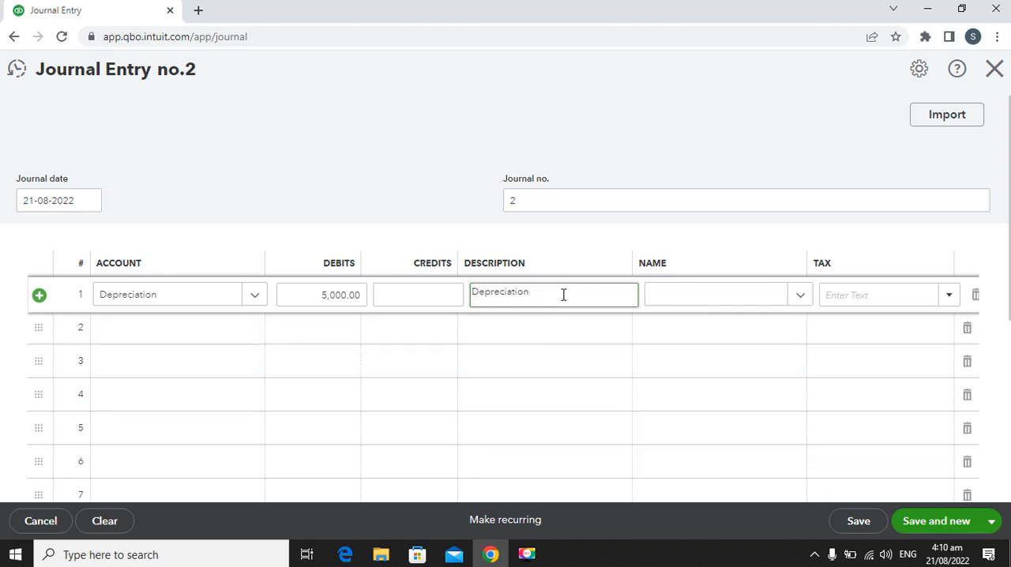
type("on furniture")
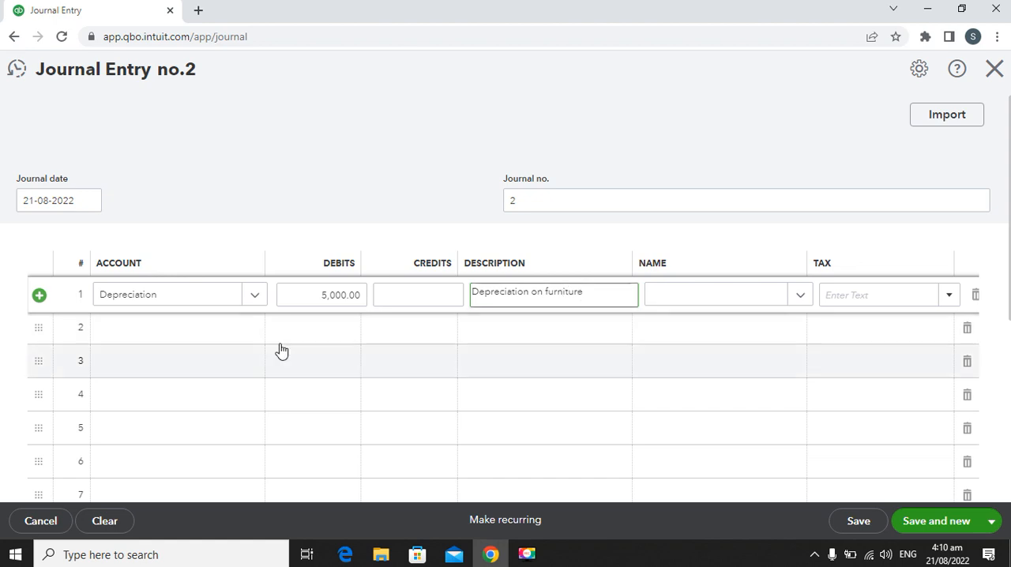
Step: Set the second journal line to the Accumulated depreciation on property, plant and equipment account, then save and close the journal entry
left_click(251, 335)
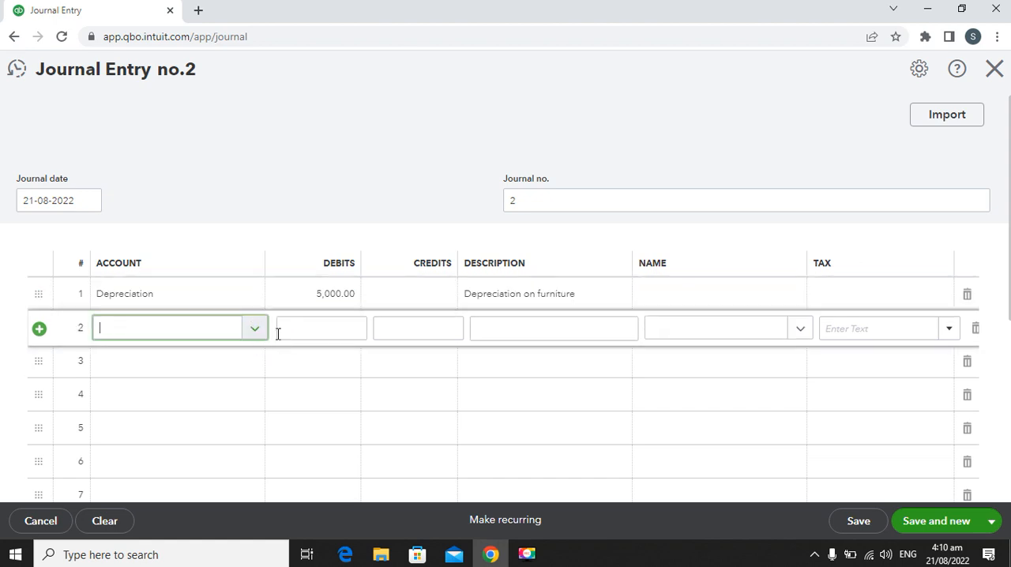
left_click(255, 331)
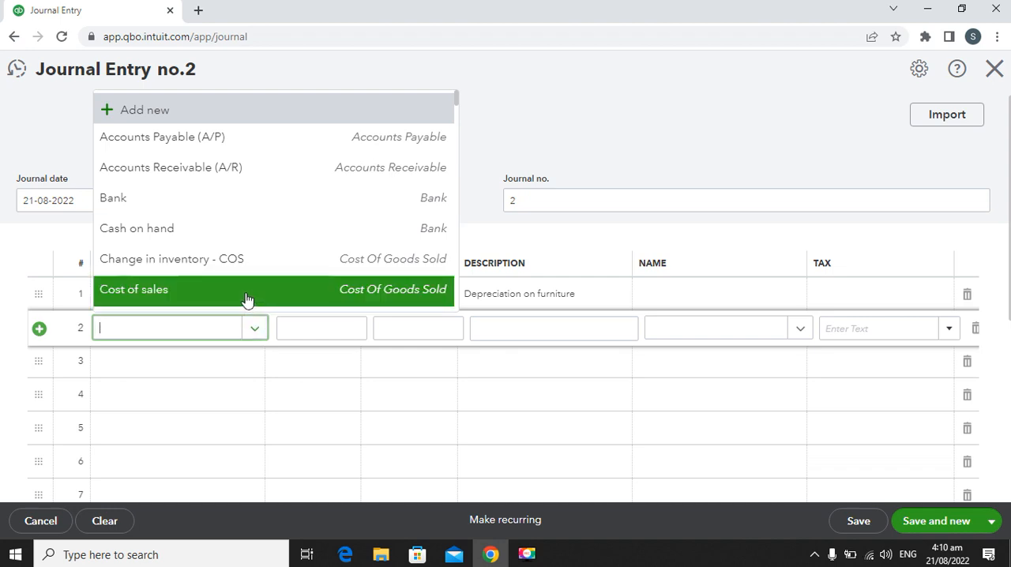
scroll(245, 225, "down", 5)
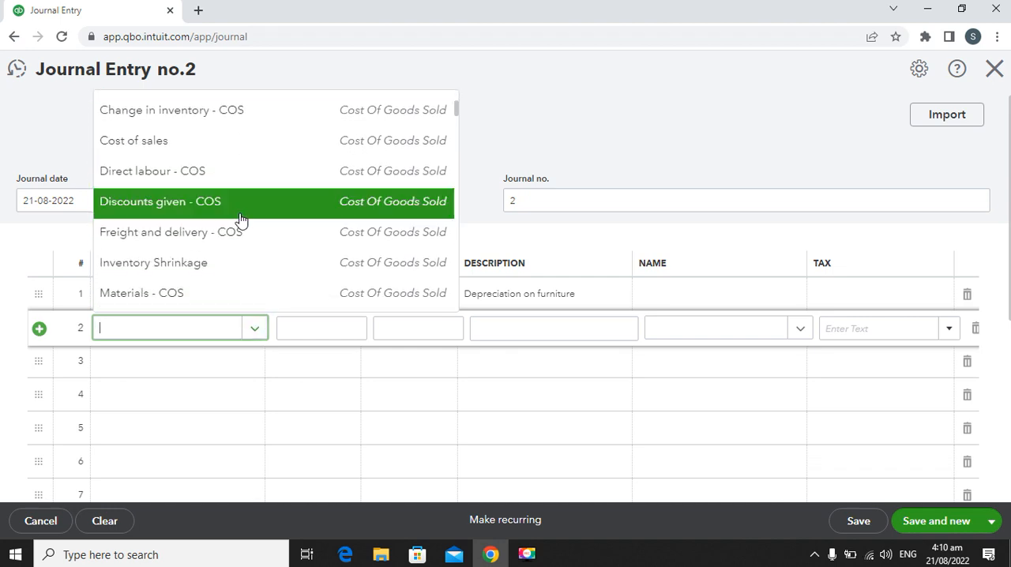
scroll(233, 229, "down", 6)
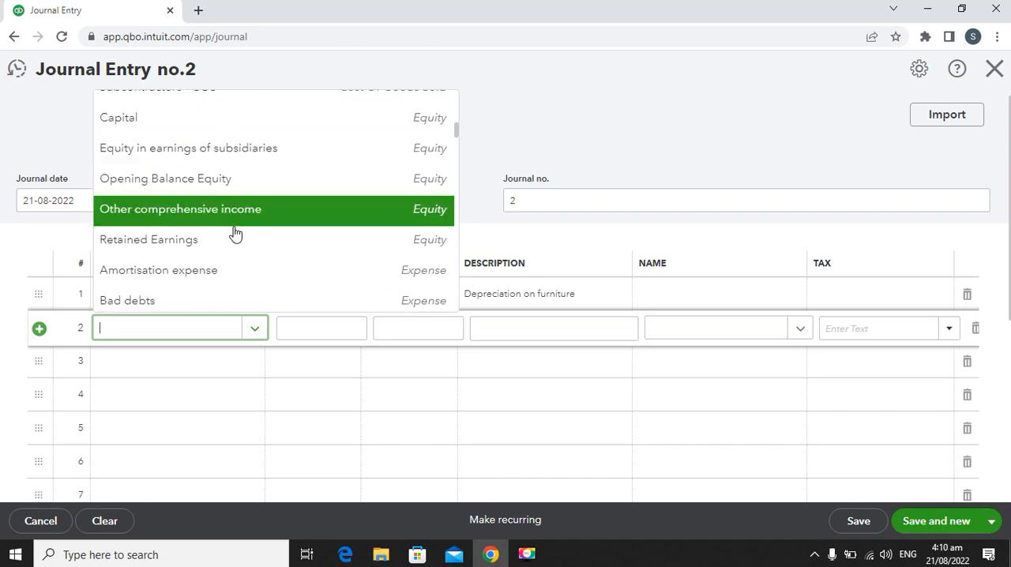
scroll(233, 242, "down", 6)
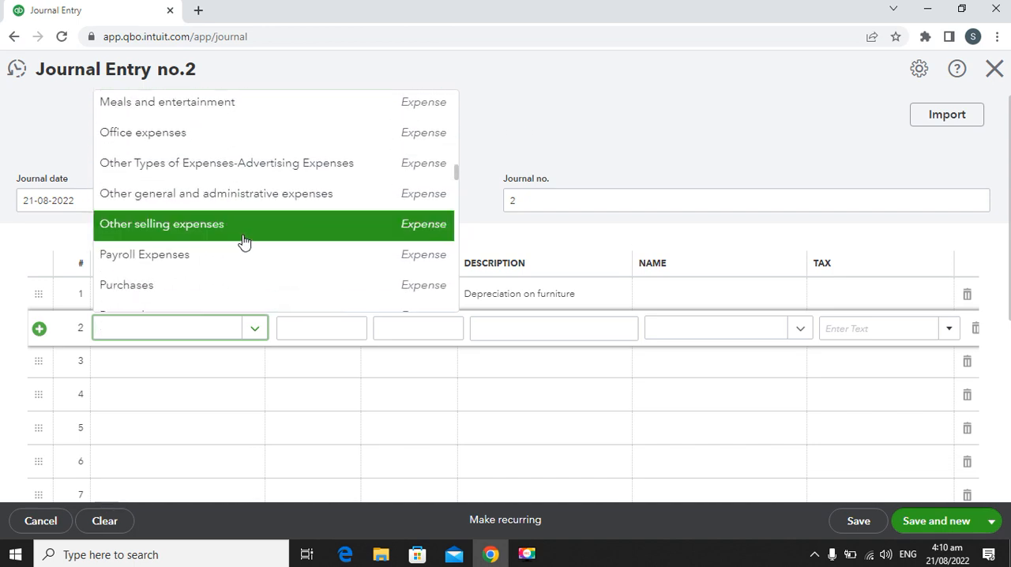
type("aloo")
key("BackSpace")
key("BackSpace")
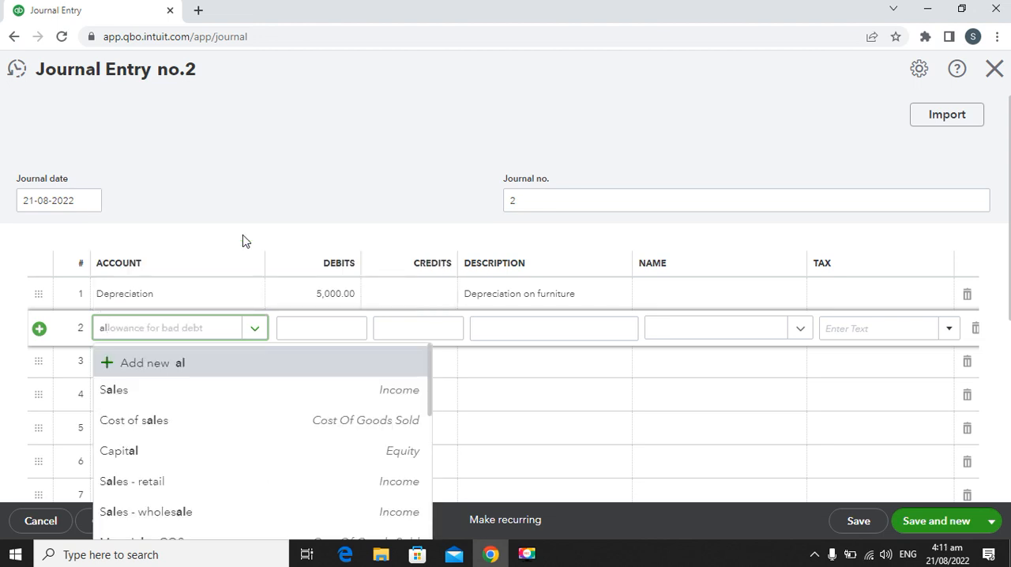
key("BackSpace")
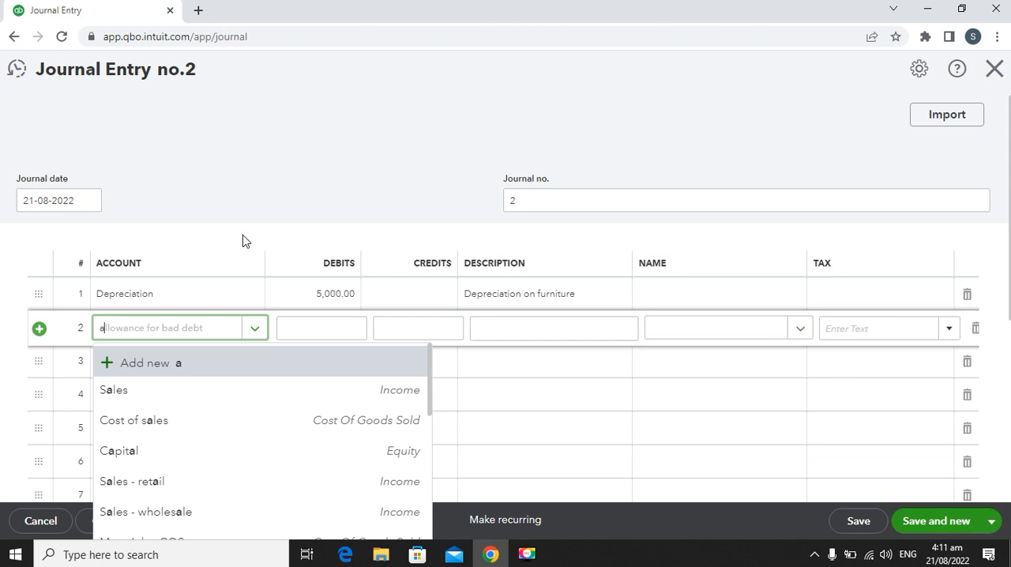
type("cc")
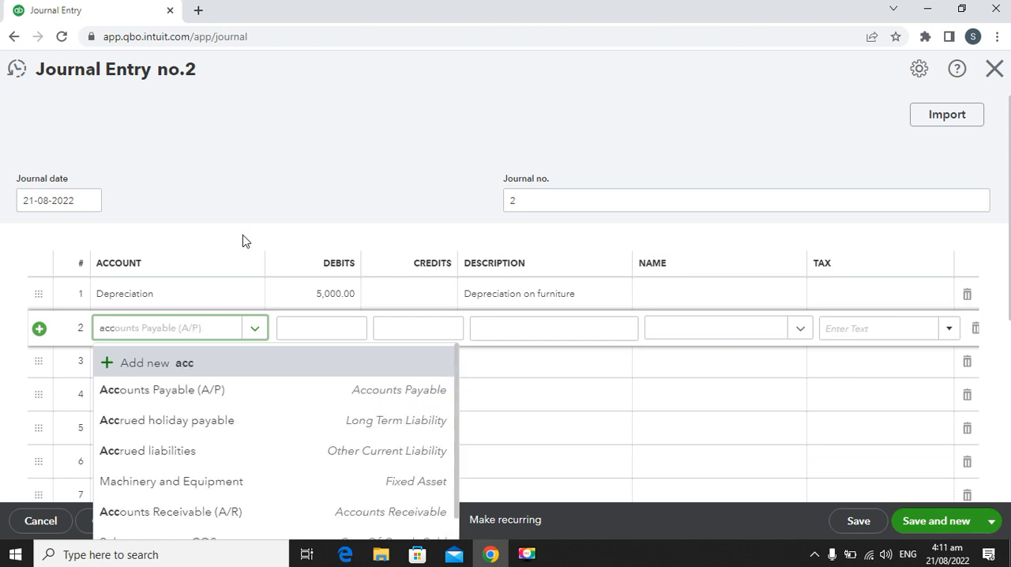
type("u")
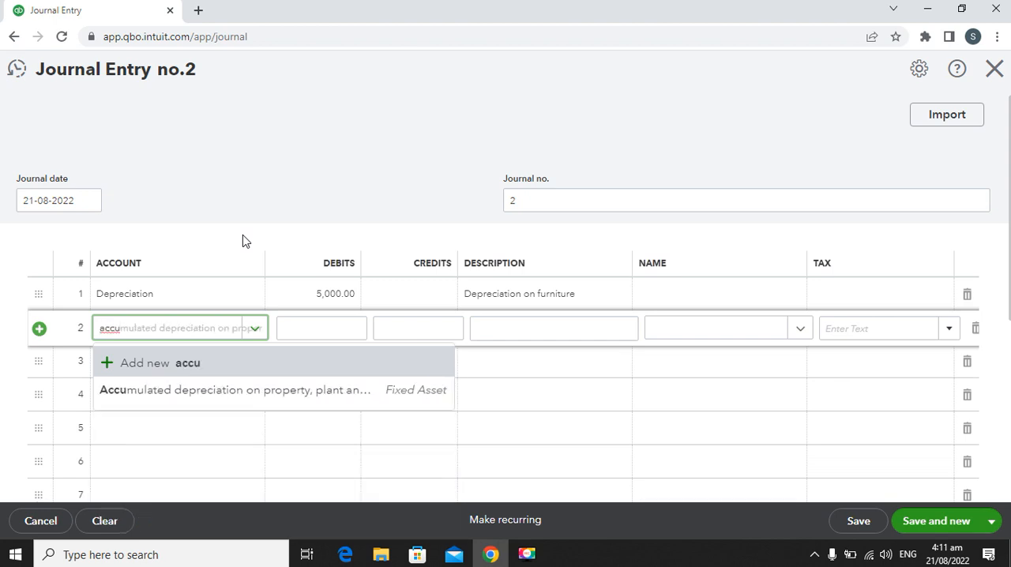
left_click(175, 390)
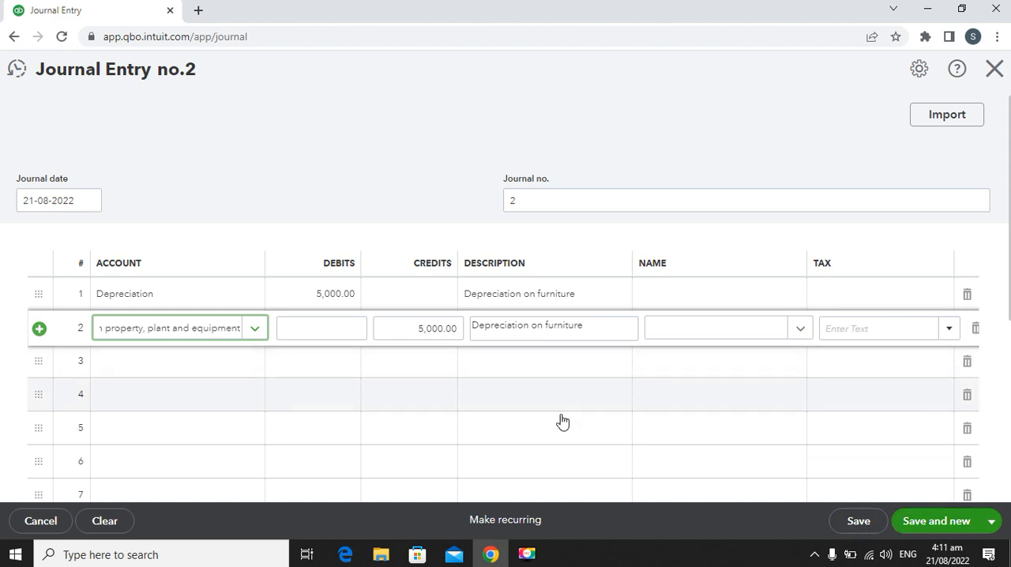
left_click(858, 523)
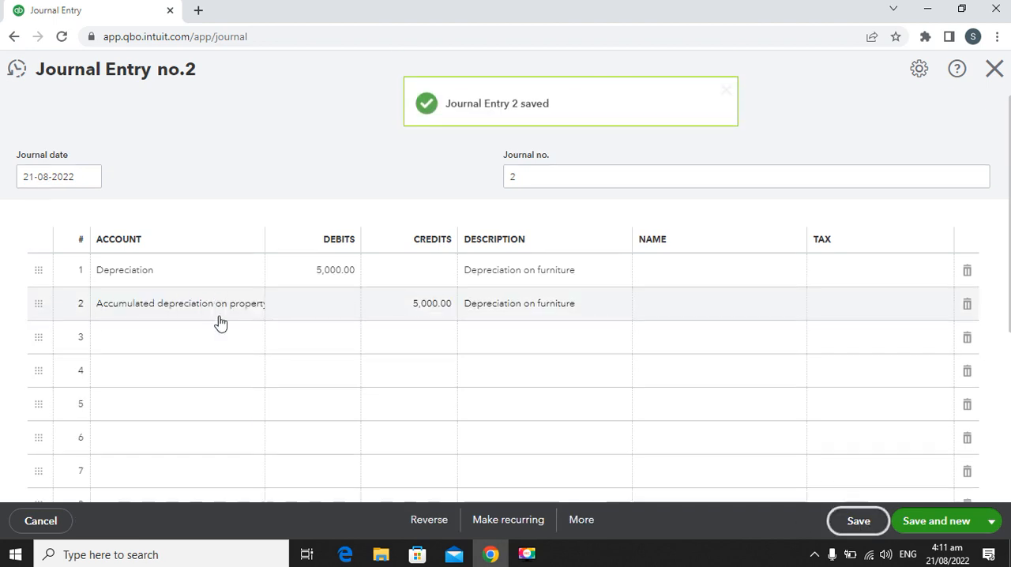
left_click(991, 77)
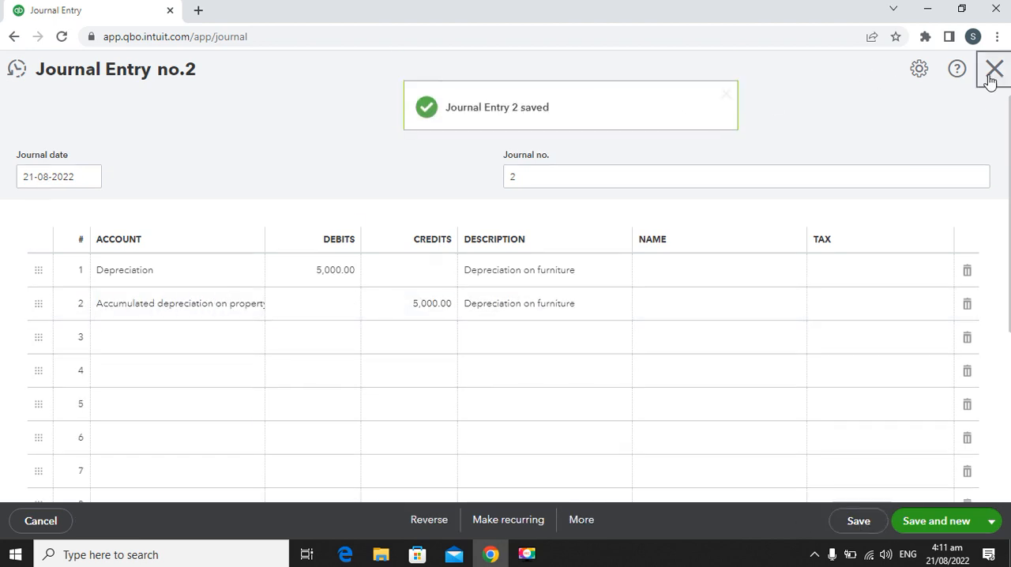